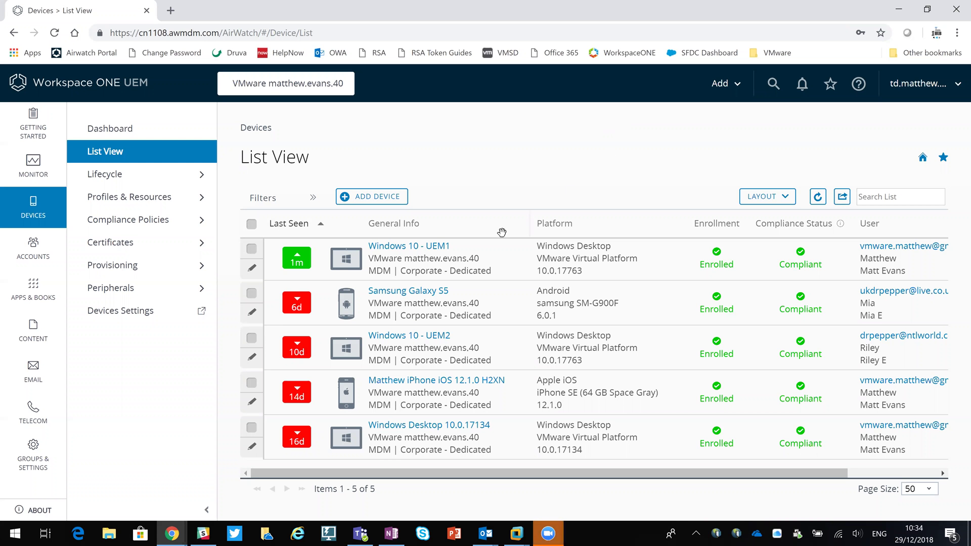
Open the Windows 10 - UEM1 device summary from the device list.
click(438, 248)
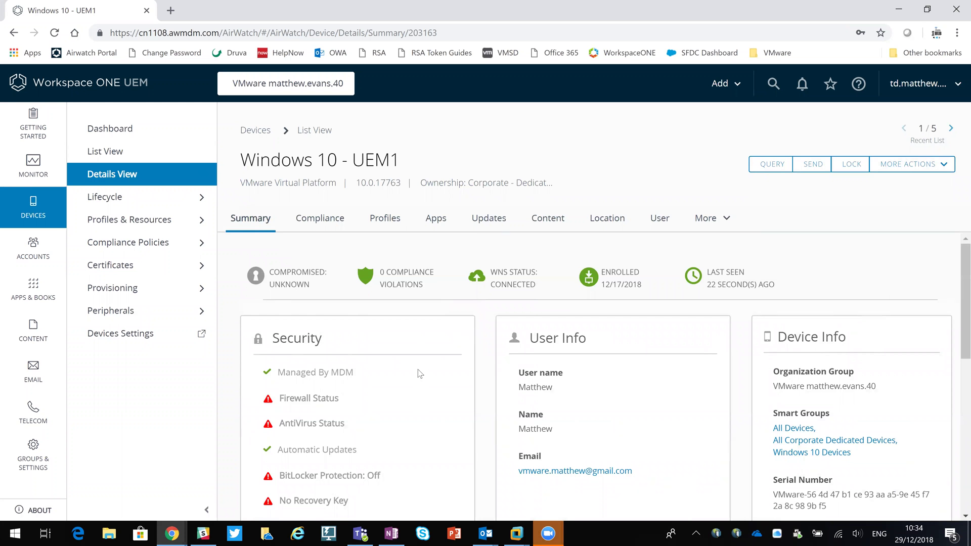
scroll(418, 369, down, 2)
scroll(410, 327, up, 1)
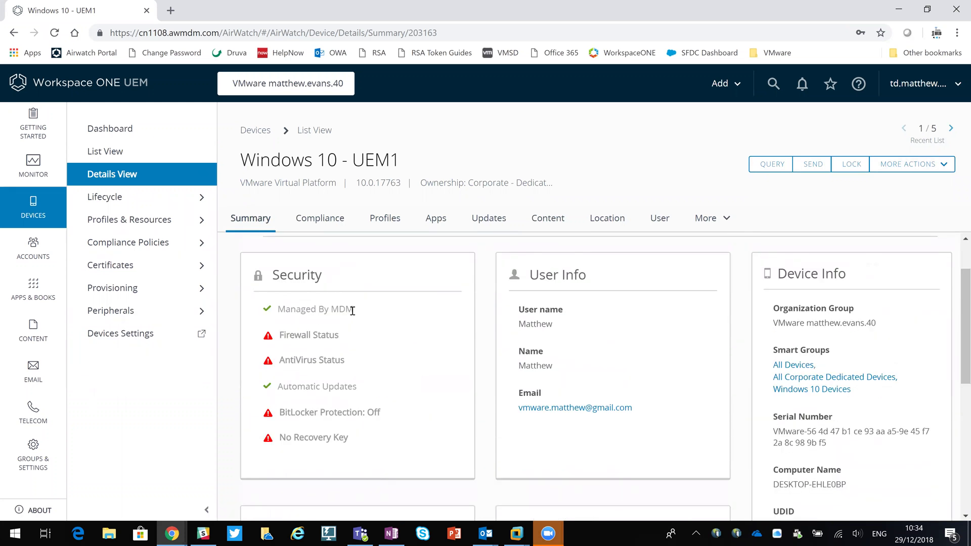
Highlight the Managed By MDM, Automatic Updates and BitLocker Protection Off security items.
drag(353, 309, 278, 312)
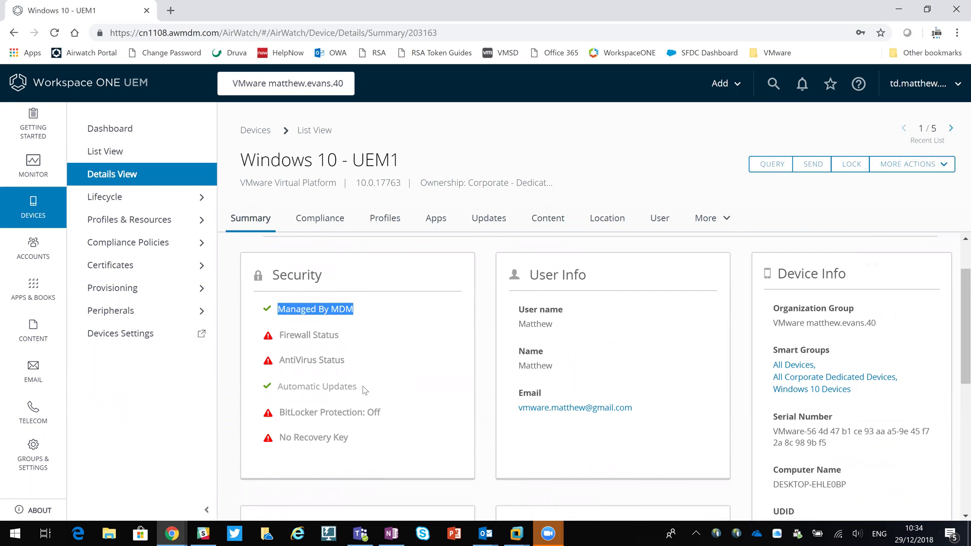
drag(358, 387, 278, 388)
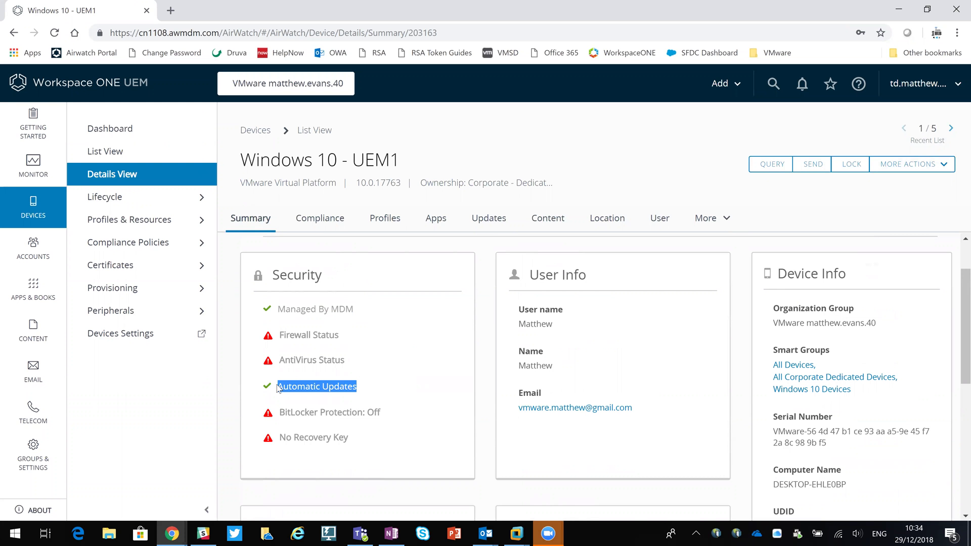
click(349, 328)
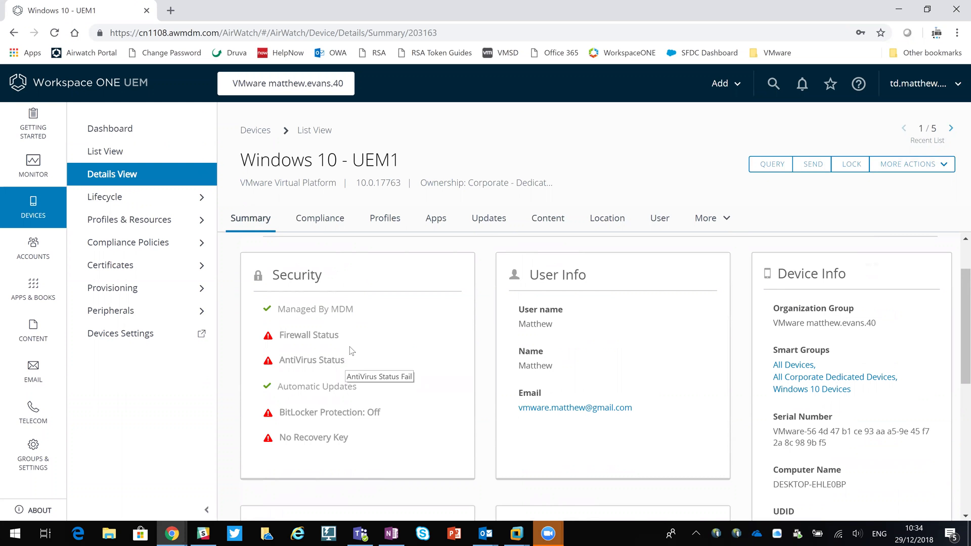
drag(382, 412, 319, 412)
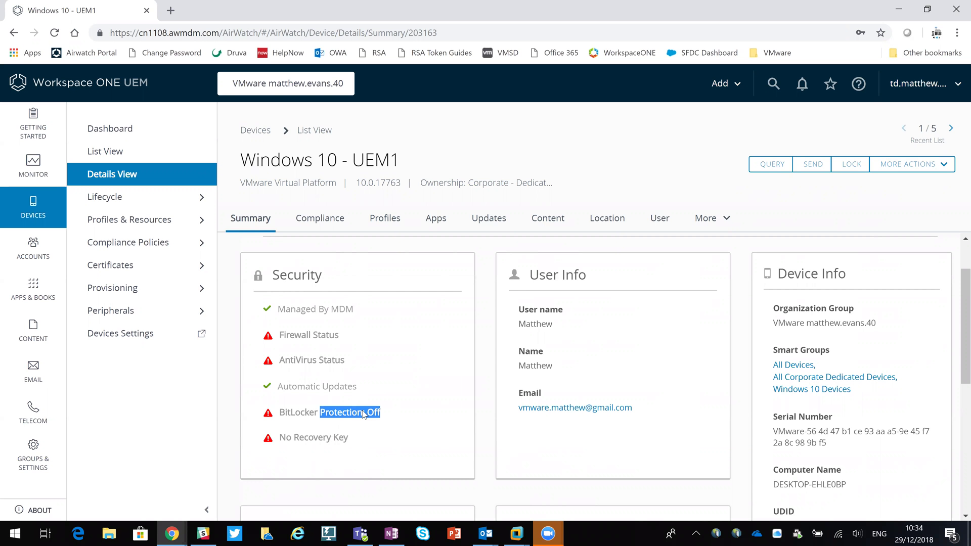
click(418, 337)
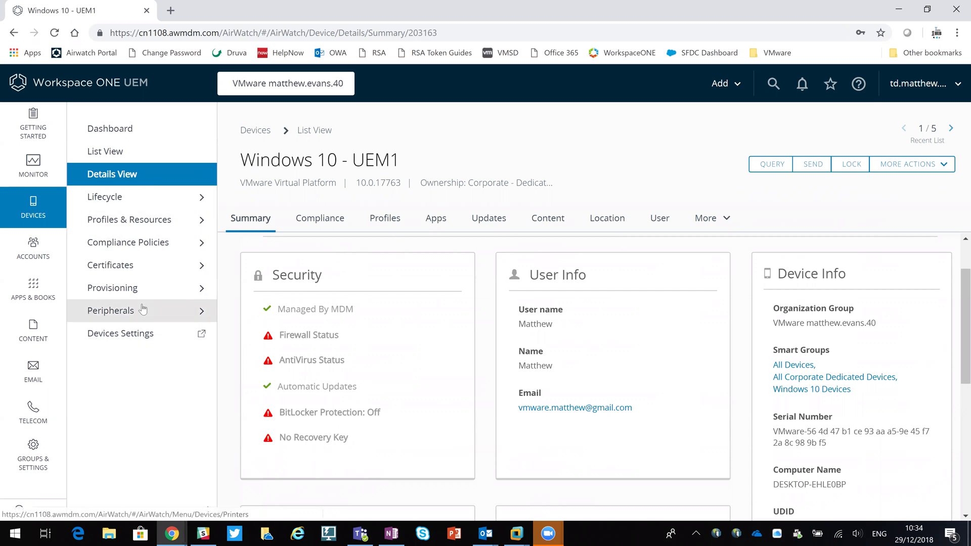
Open the Windows 10 Bitlocker Encryption profile and review its name and Windows 10 Devices assignment.
click(133, 222)
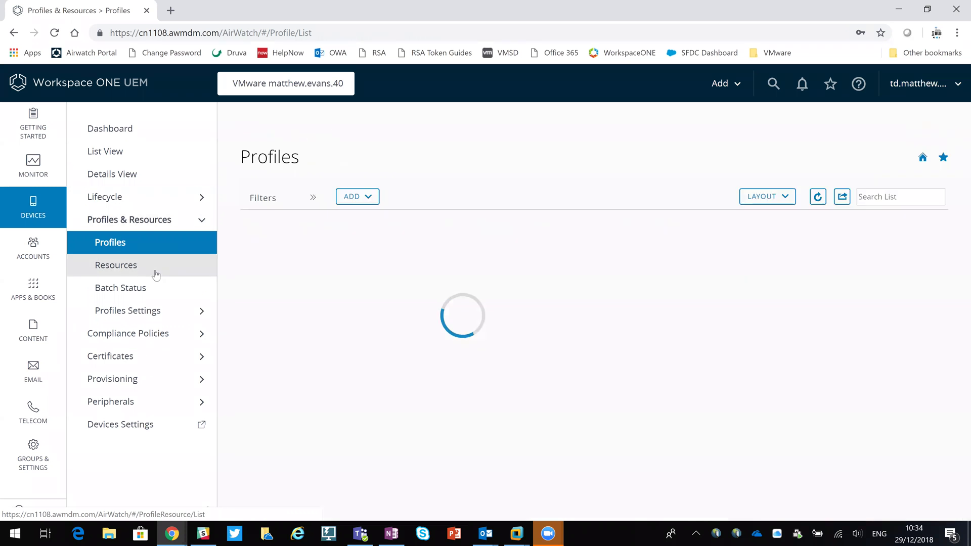
scroll(417, 330, down, 2)
scroll(417, 329, down, 2)
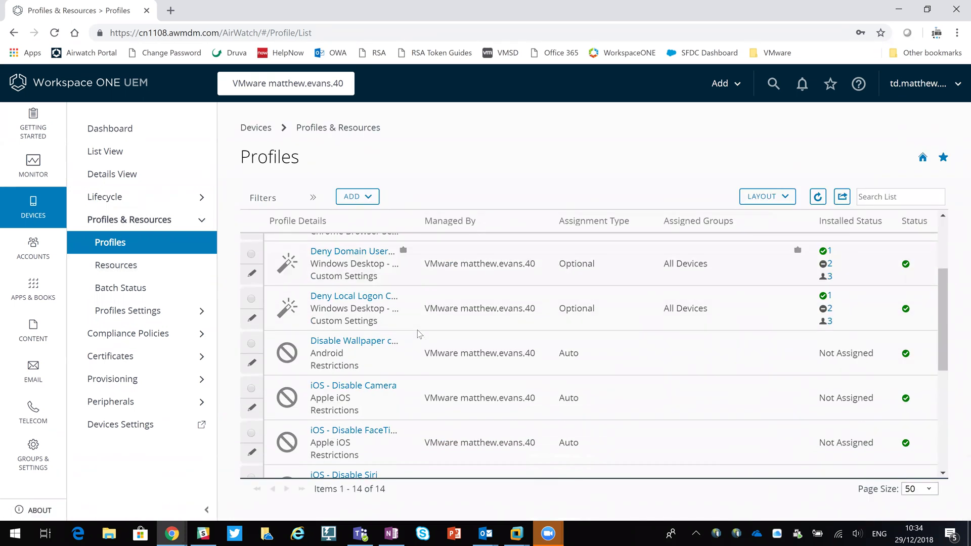
scroll(417, 330, down, 2)
scroll(418, 330, down, 2)
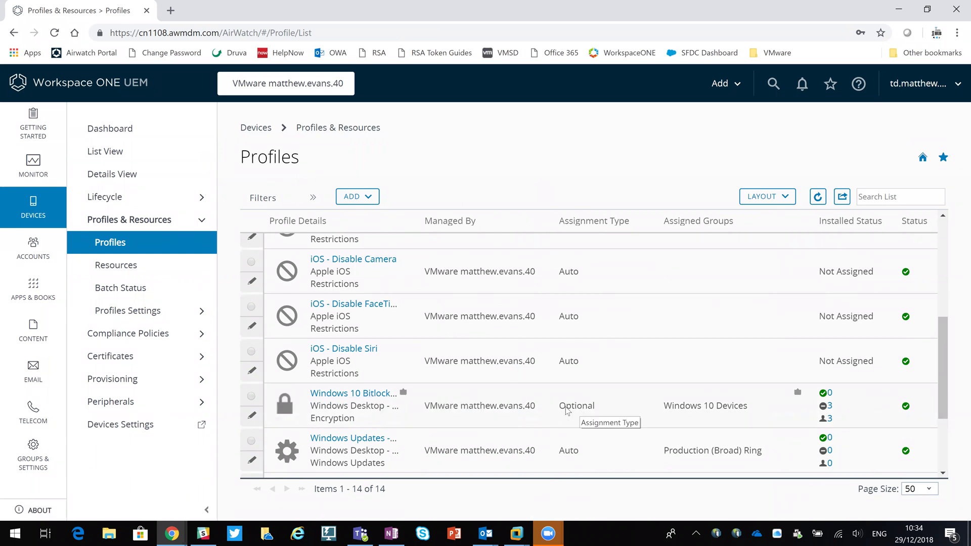
click(380, 397)
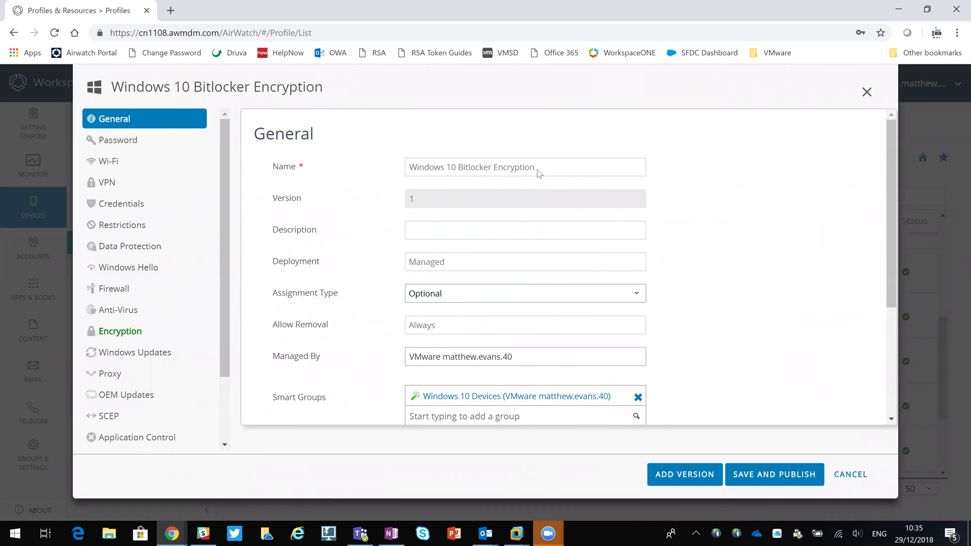
drag(540, 174, 400, 172)
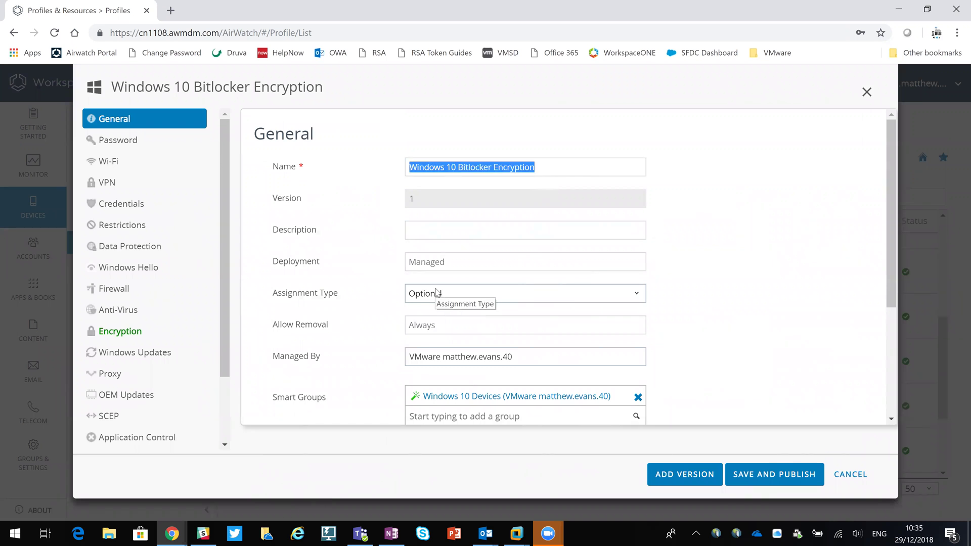
scroll(363, 315, down, 2)
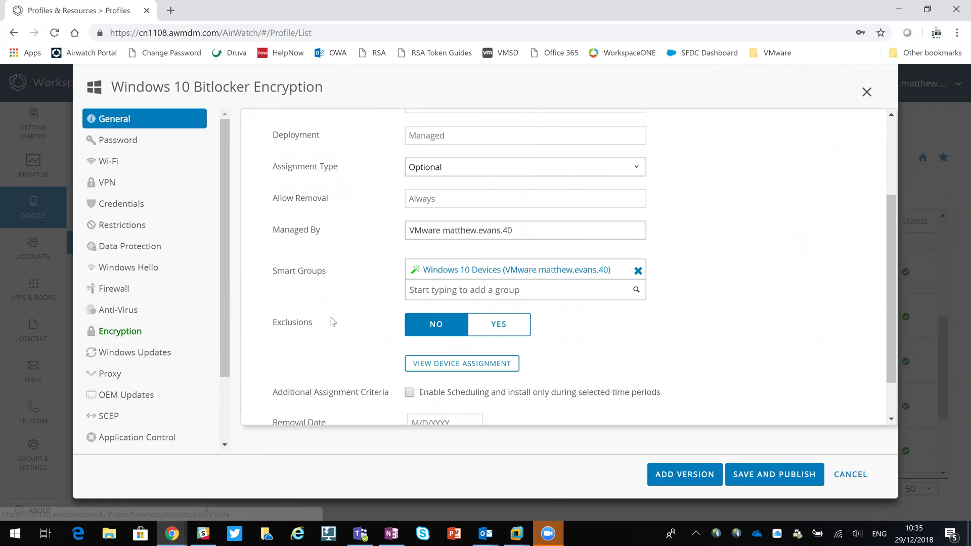
scroll(331, 318, down, 1)
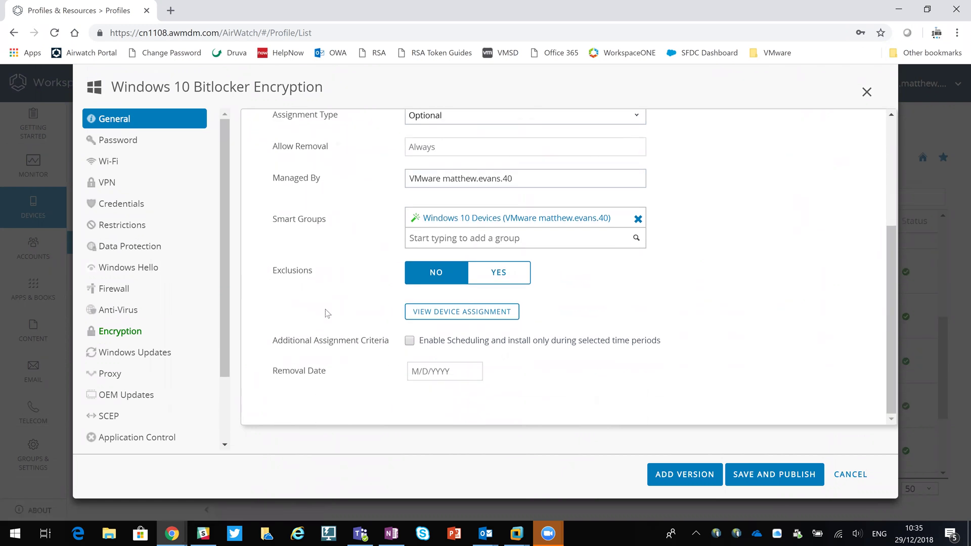
Review the Encryption payload: TPM authentication, password fallback without TPM, minimum password length 8.
click(148, 331)
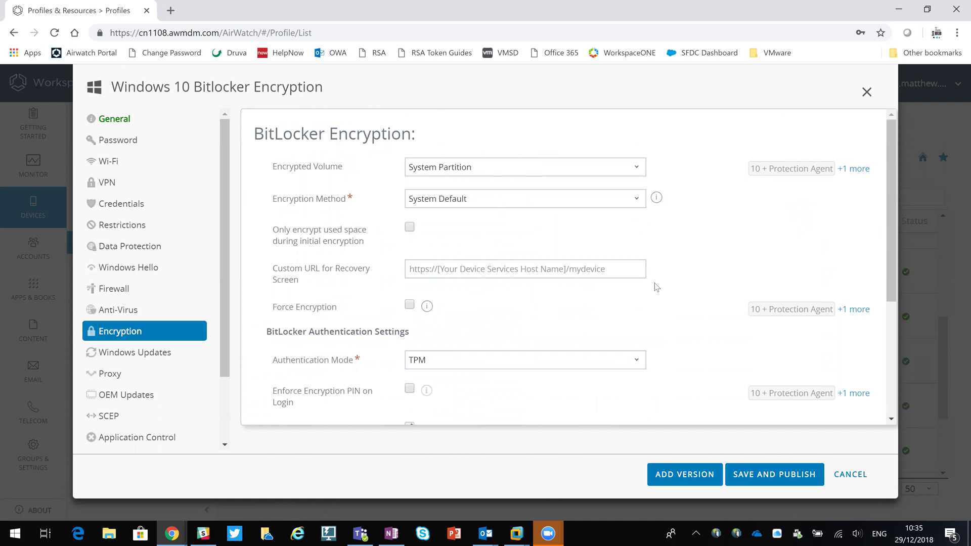
scroll(678, 286, down, 1)
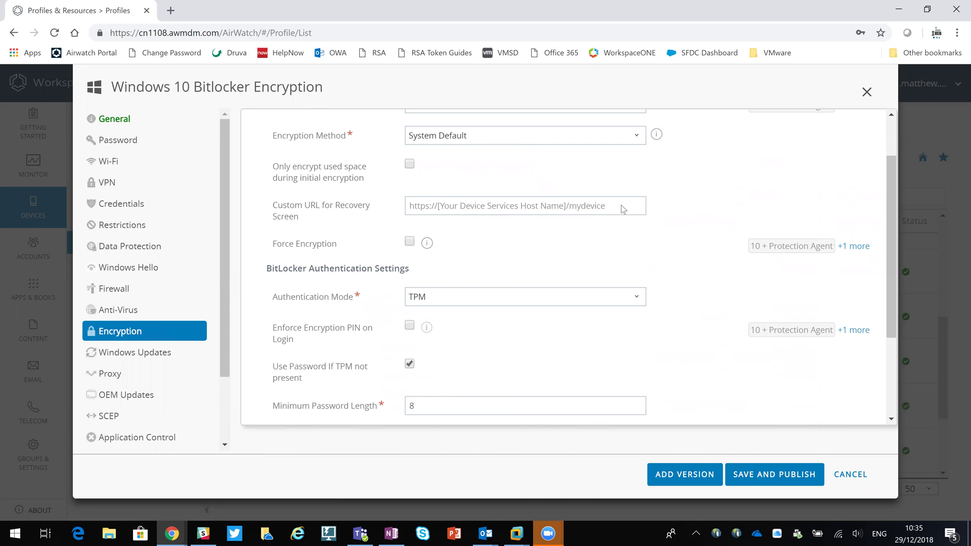
scroll(541, 277, down, 1)
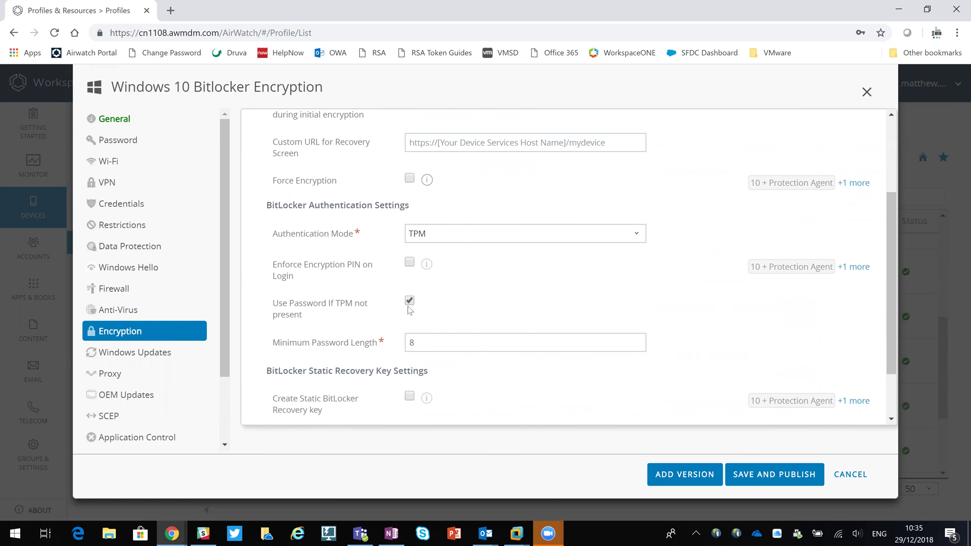
scroll(418, 302, down, 1)
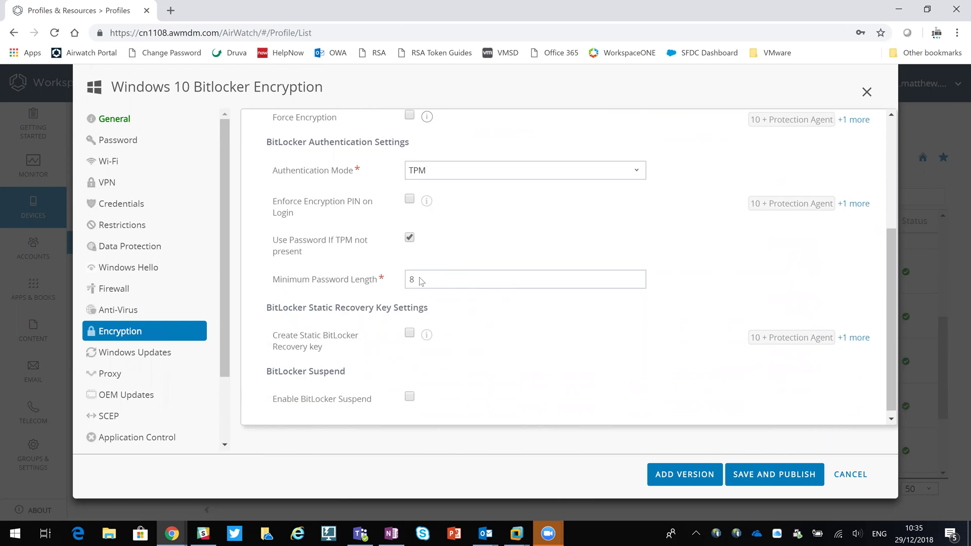
scroll(434, 277, down, 1)
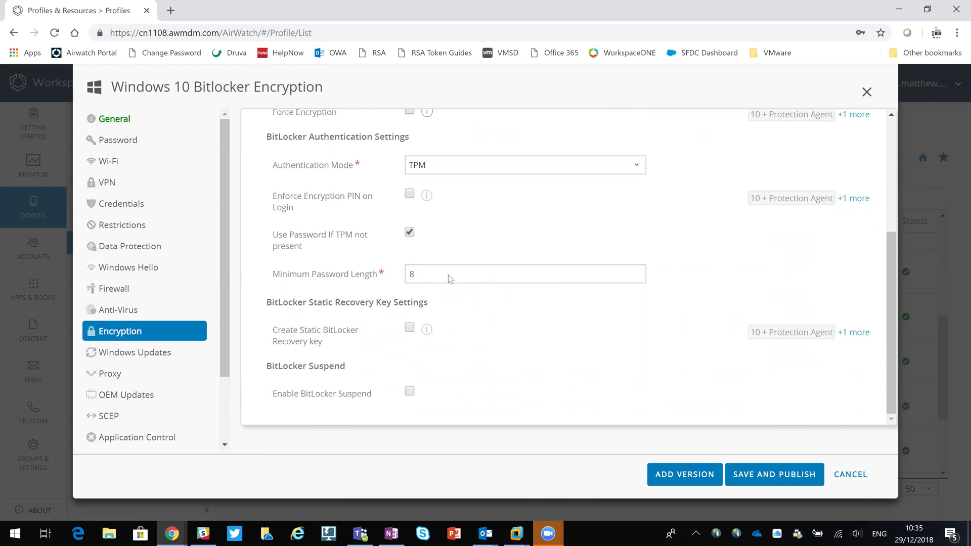
Save the Windows 10 Bitlocker Encryption profile and publish it to the three assigned devices.
click(767, 478)
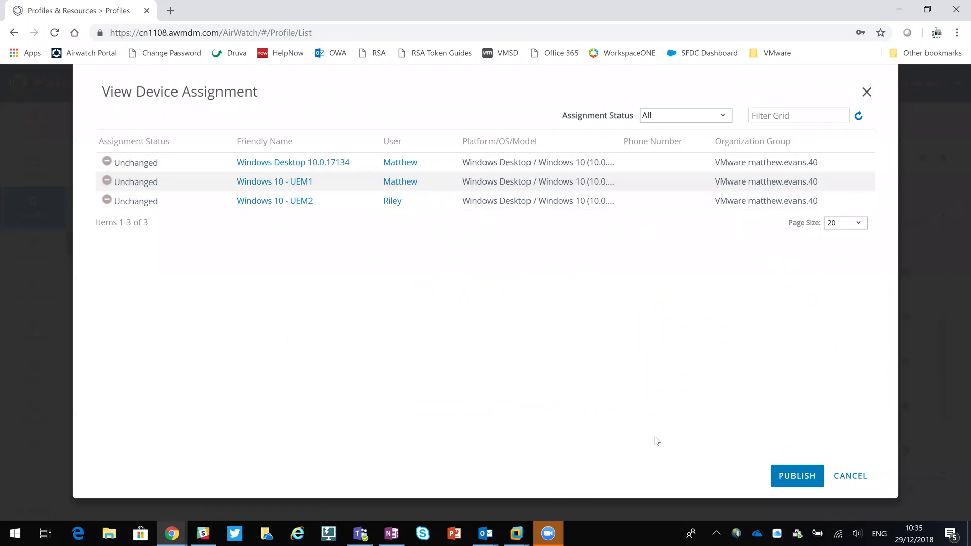
click(800, 475)
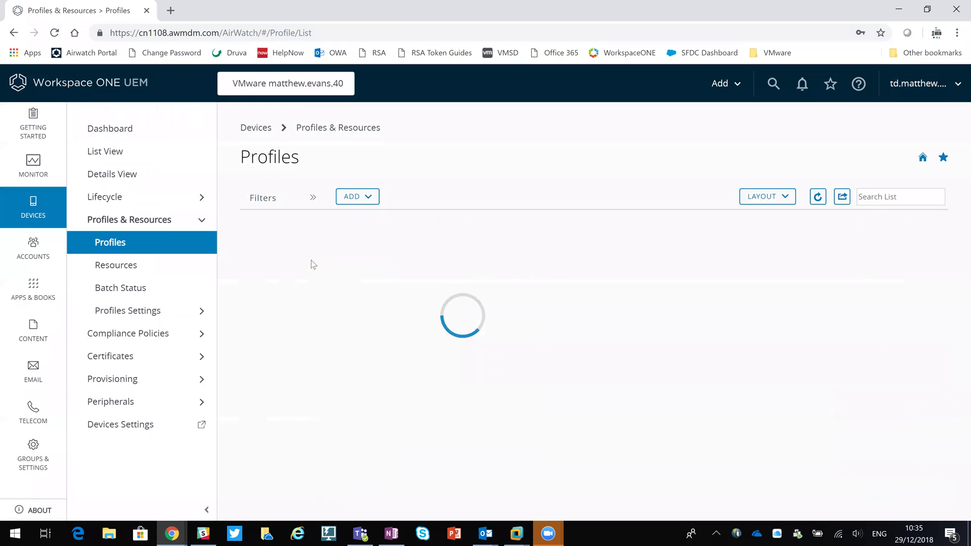
Install the Windows 10 Bitlocker Encryption profile on UEM1 from its Profiles tab.
click(105, 152)
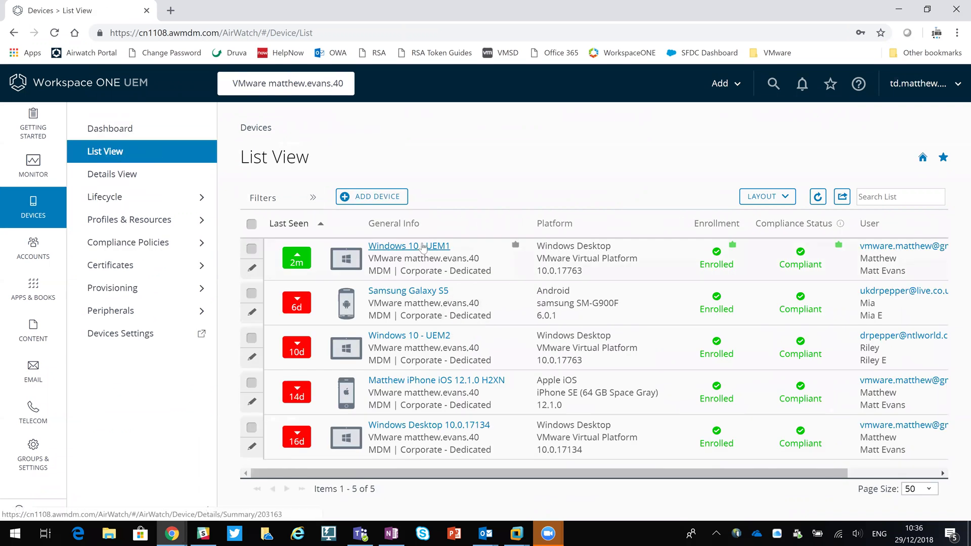
click(423, 246)
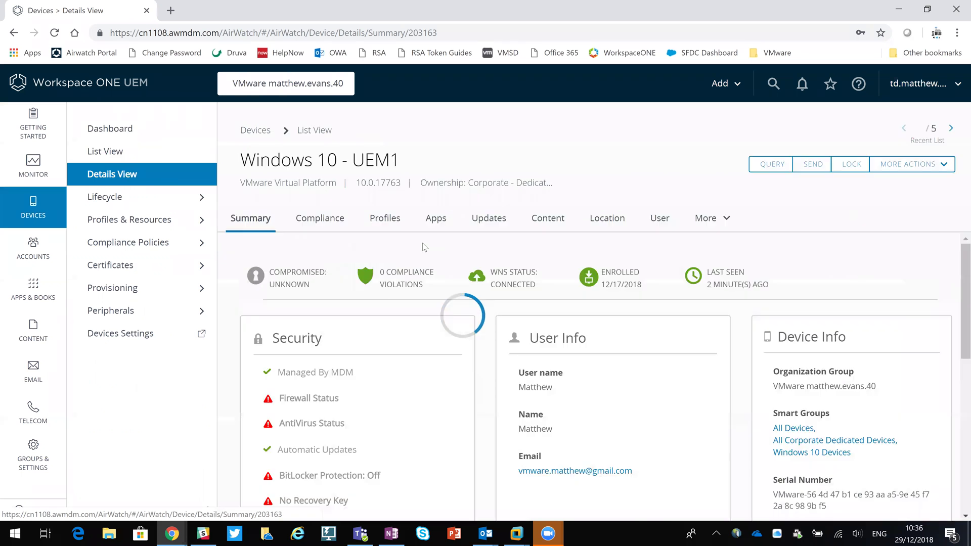
click(383, 219)
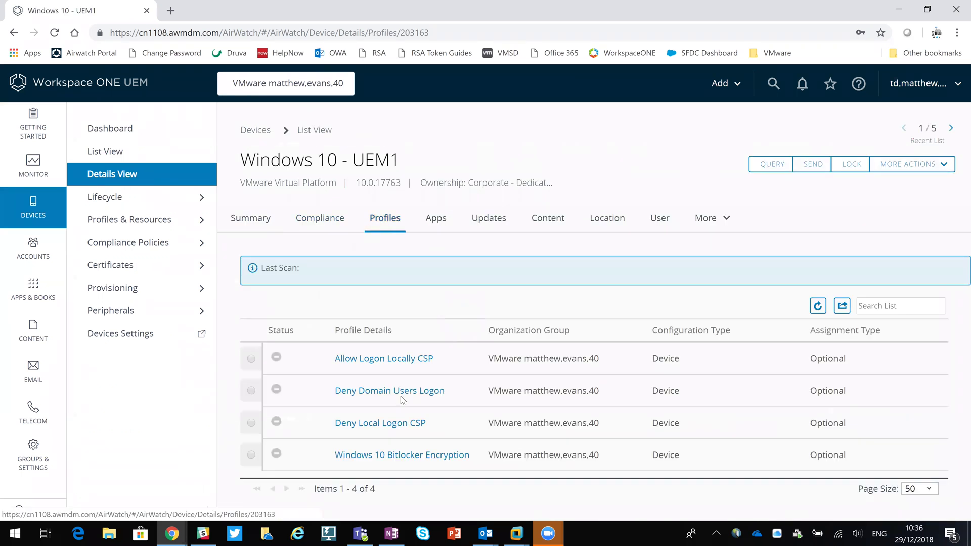
click(251, 455)
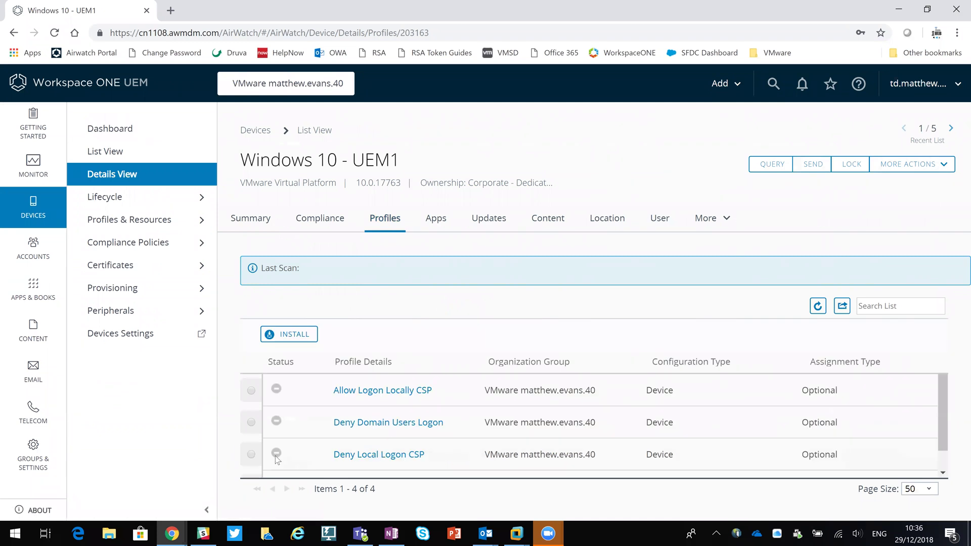
scroll(273, 448, down, 1)
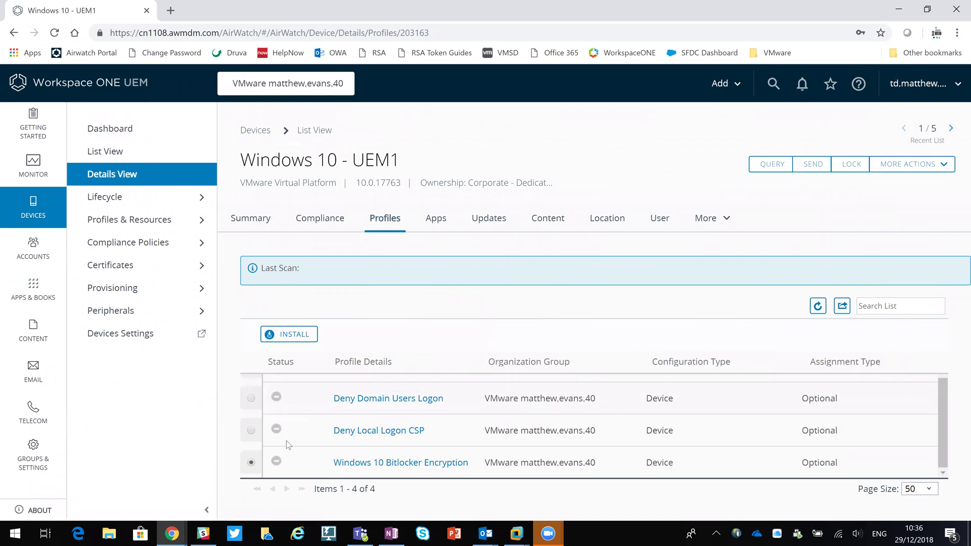
click(289, 335)
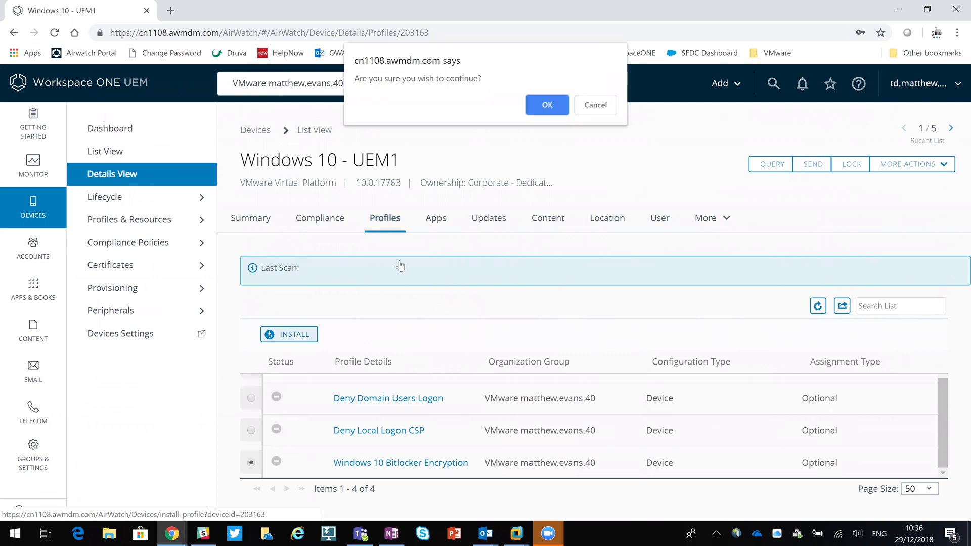
click(547, 105)
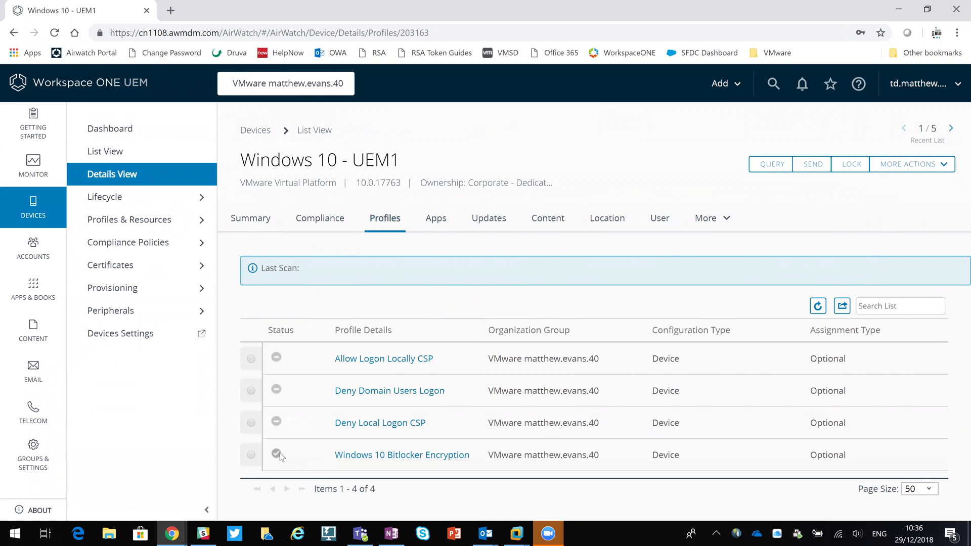
Reload UEM1's summary and confirm BitLocker Protection now shows In Progress.
click(106, 54)
click(255, 220)
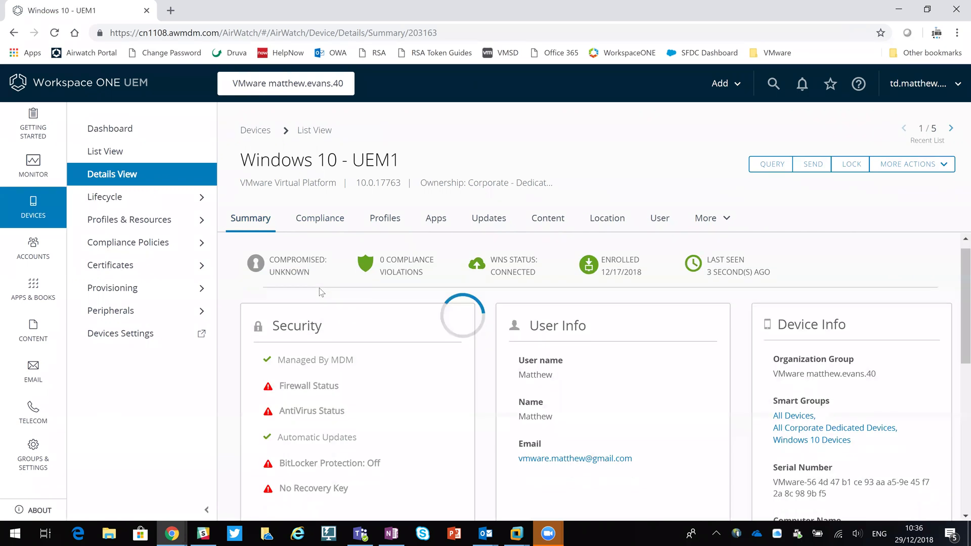
scroll(319, 292, down, 2)
click(55, 34)
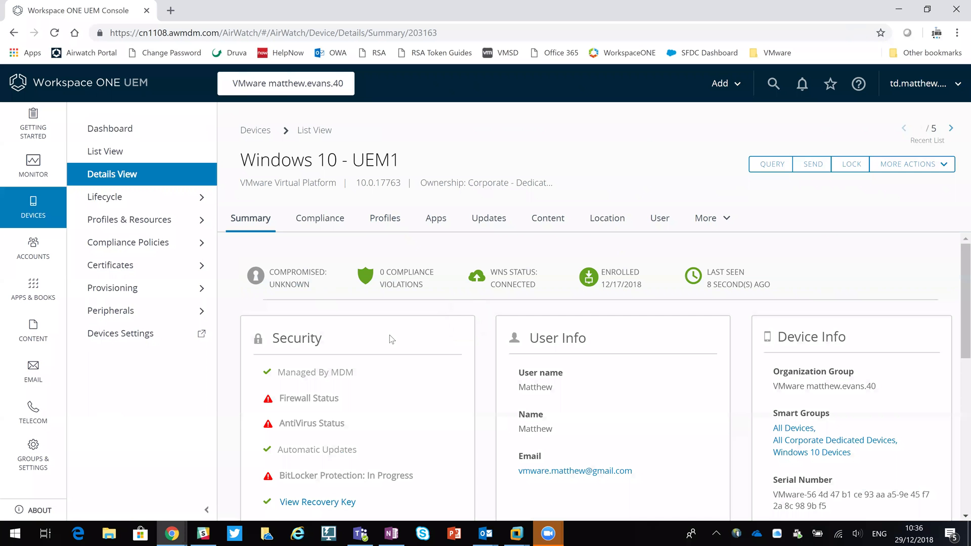
scroll(410, 439, down, 1)
drag(425, 417, 277, 412)
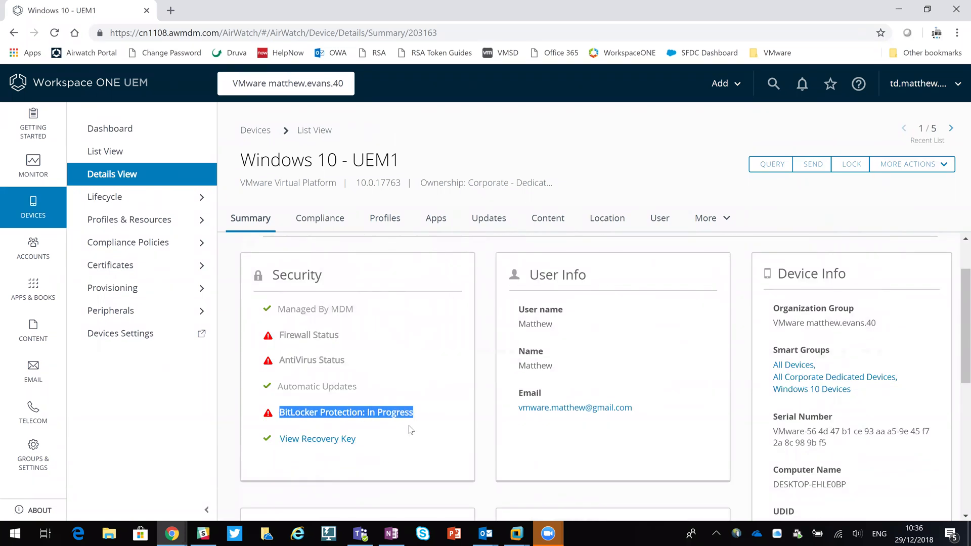
click(437, 412)
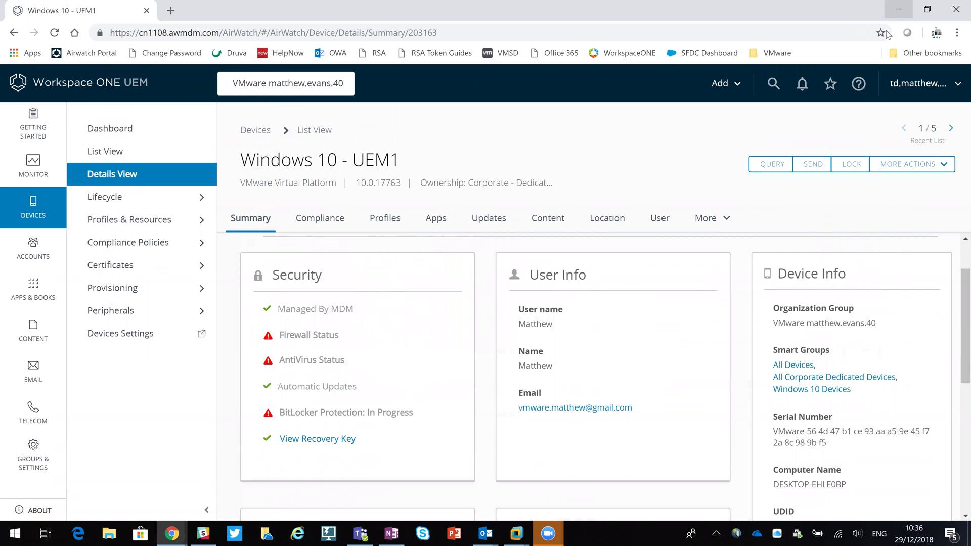
In the full-screen UEM-1 VM, enter and confirm the BitLocker startup password and start encryption.
key(alt+Tab)
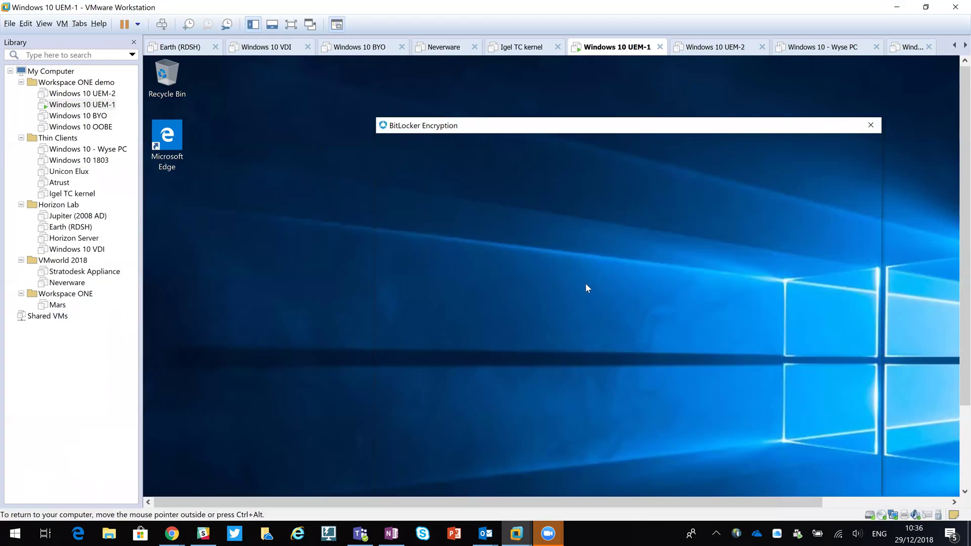
key(ctrl+alt+Return)
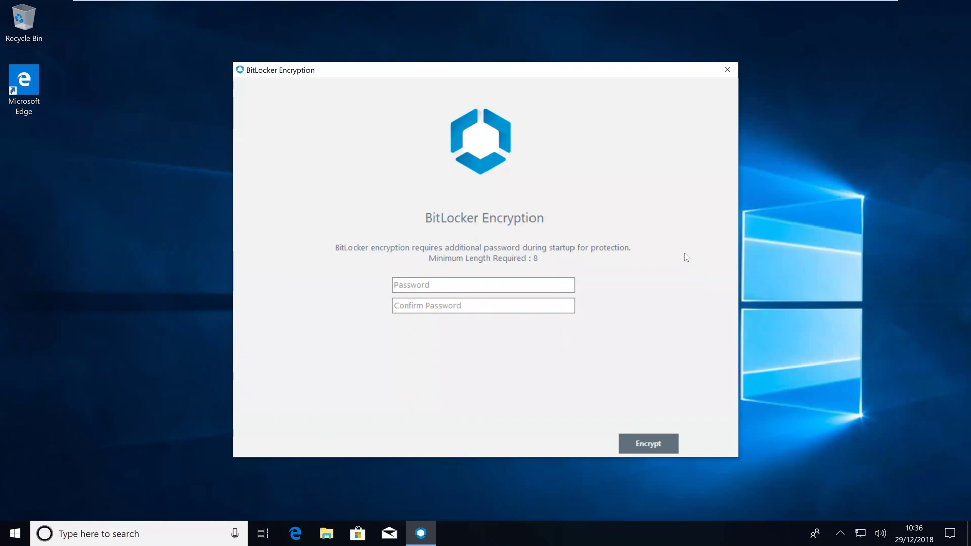
click(564, 284)
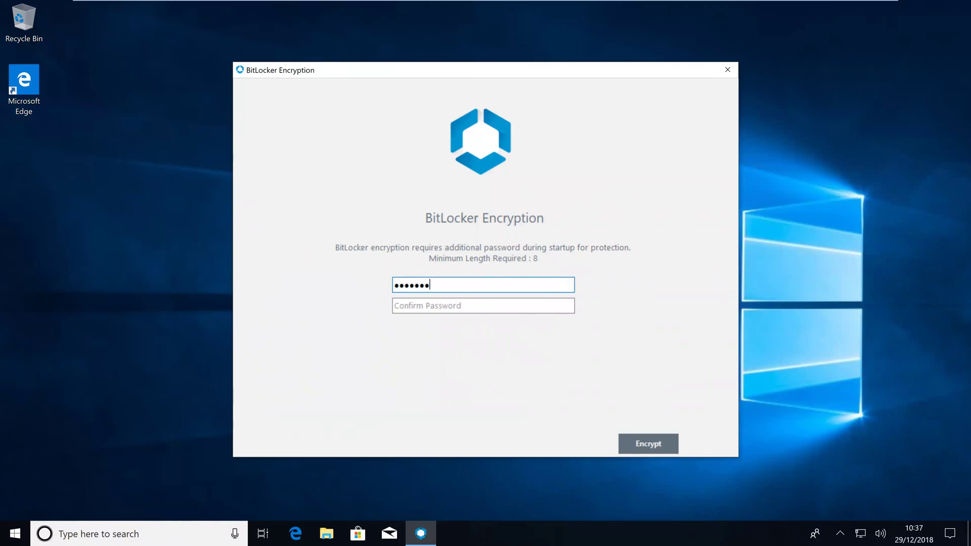
key(Tab)
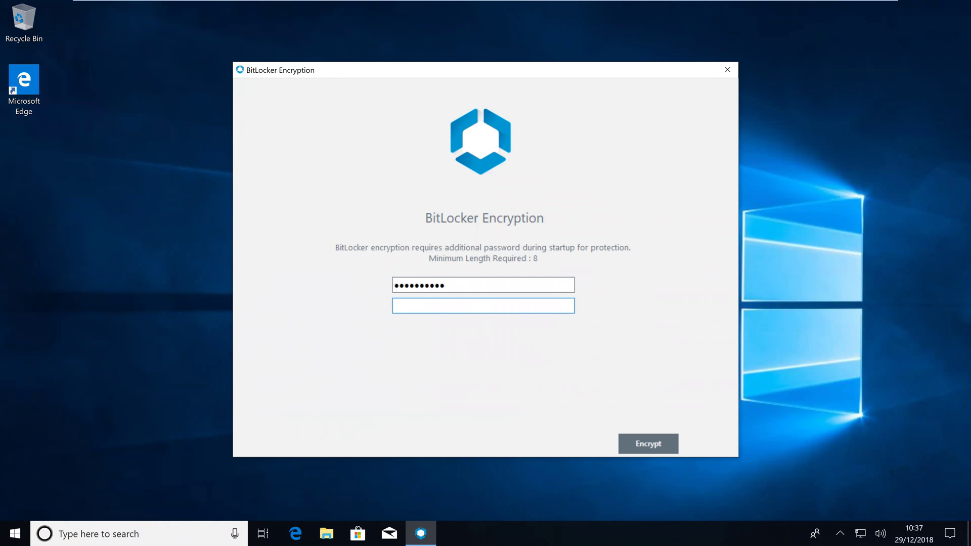
text(••••••)
click(657, 449)
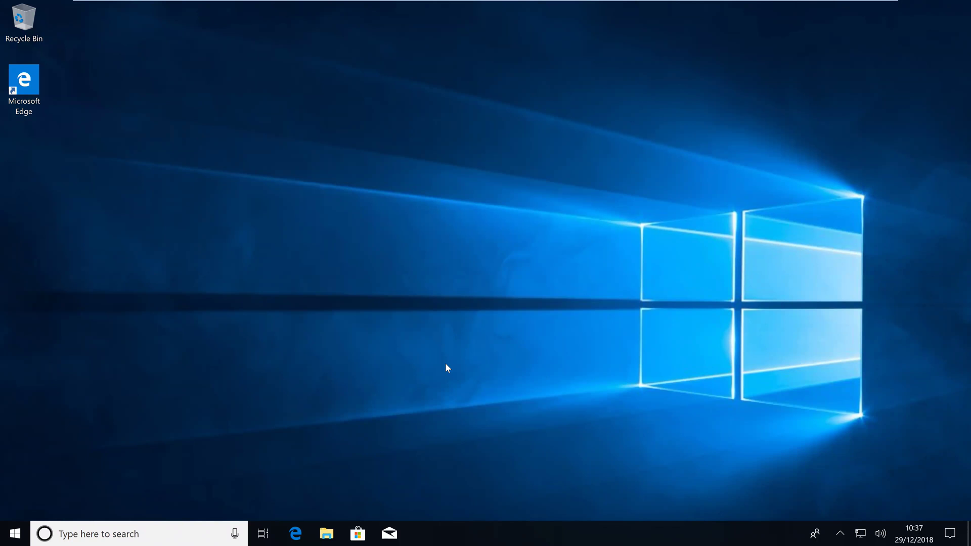
Reload UEM1's summary in Chrome and verify BitLocker Protection: In Progress with View Recovery Key.
key(ctrl+alt+Return)
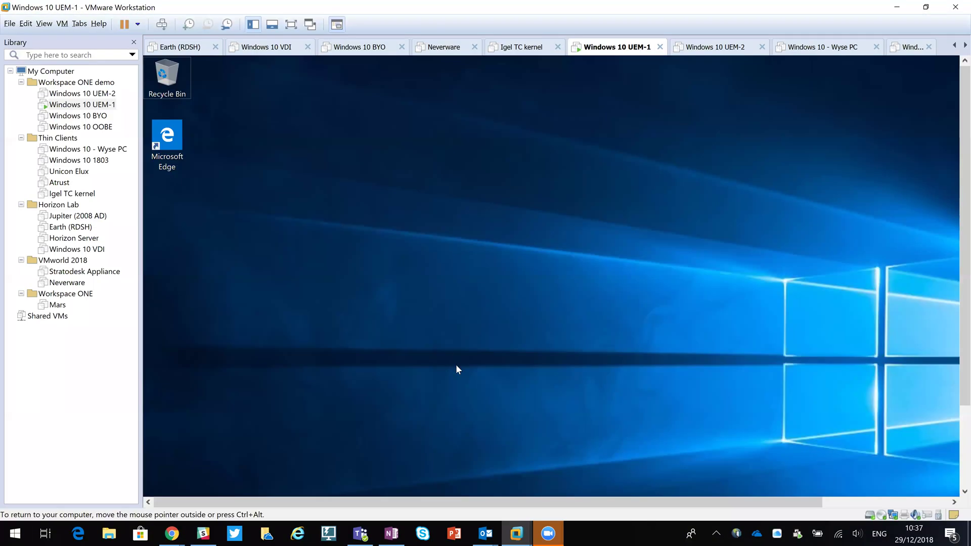
click(181, 532)
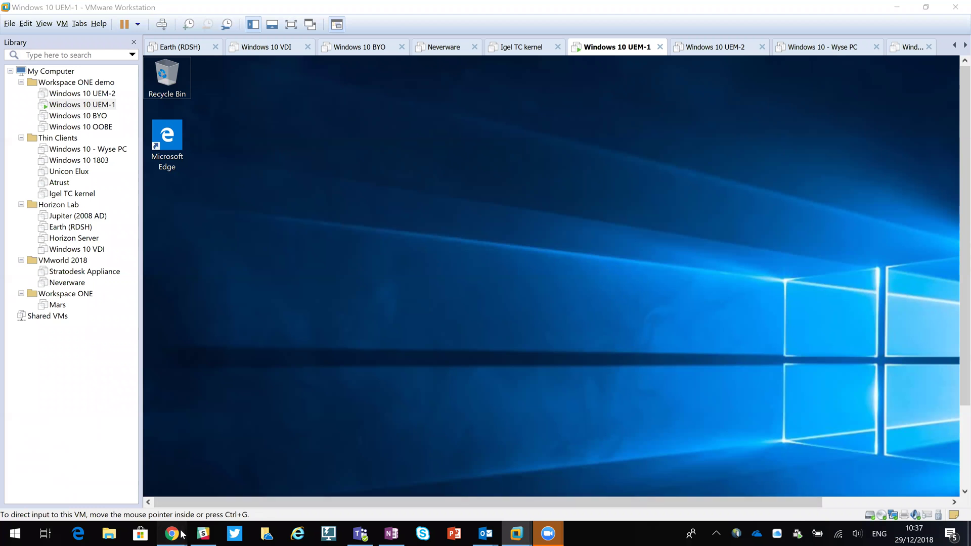
click(243, 478)
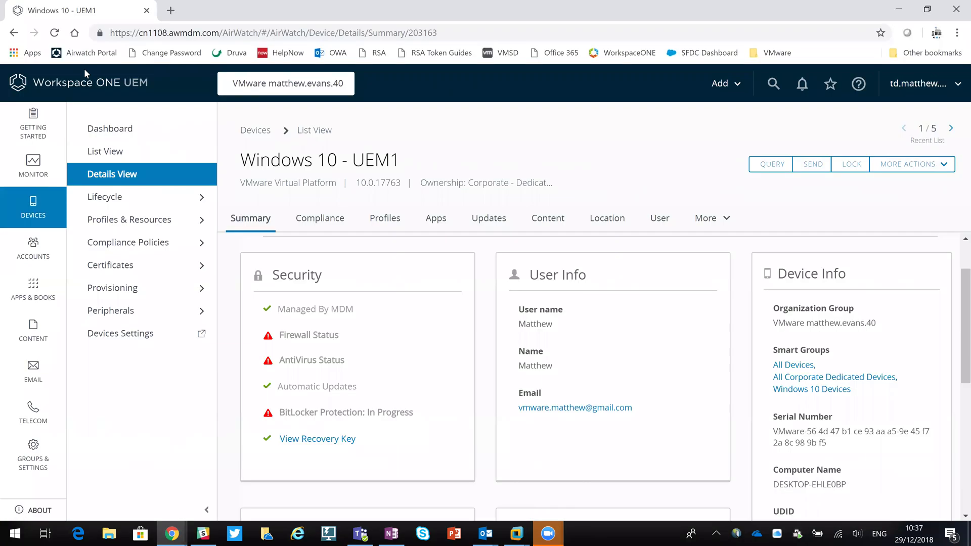
click(54, 32)
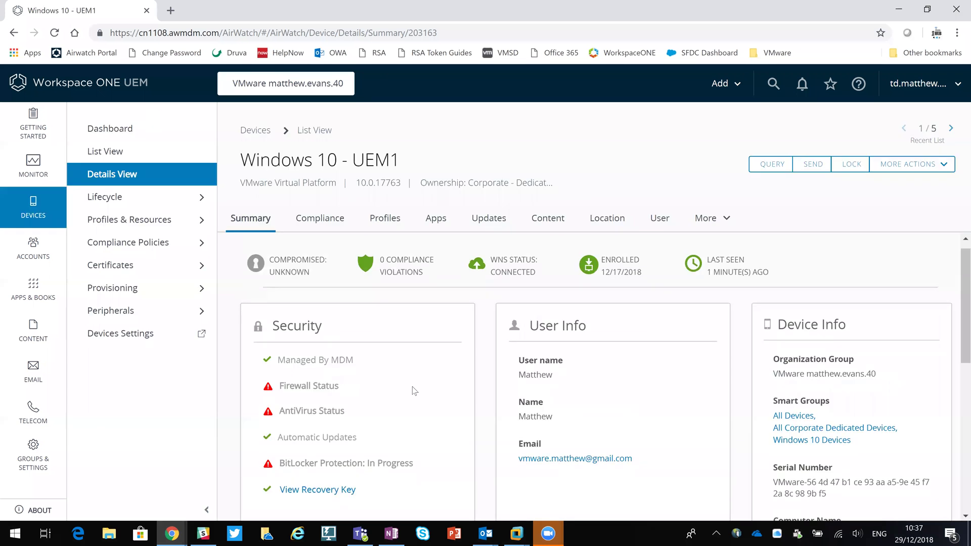
scroll(427, 384, down, 2)
drag(429, 349, 260, 360)
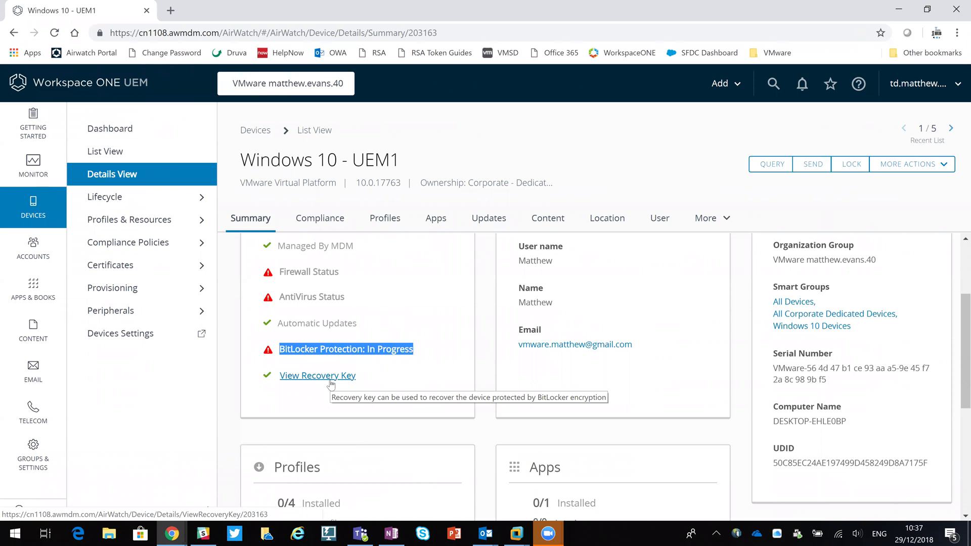
scroll(330, 385, up, 1)
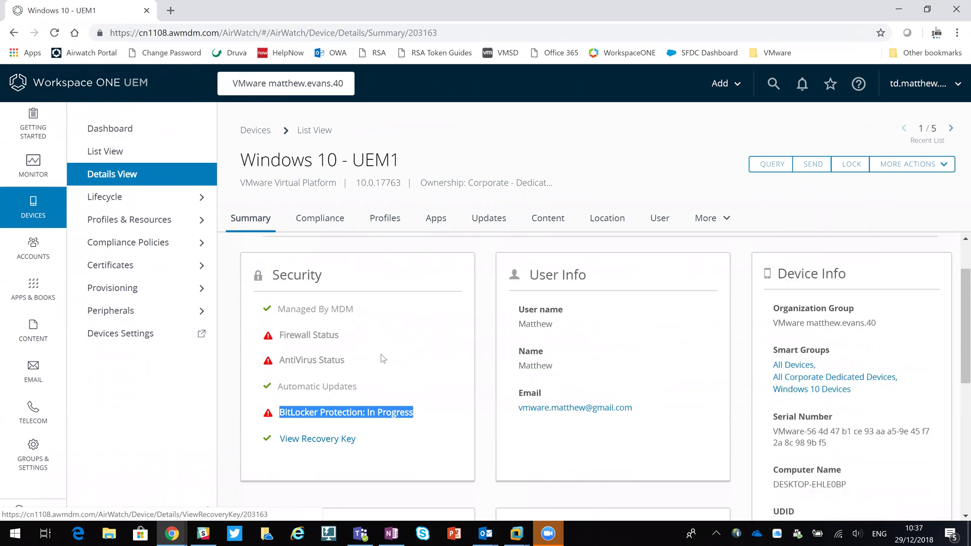
click(447, 312)
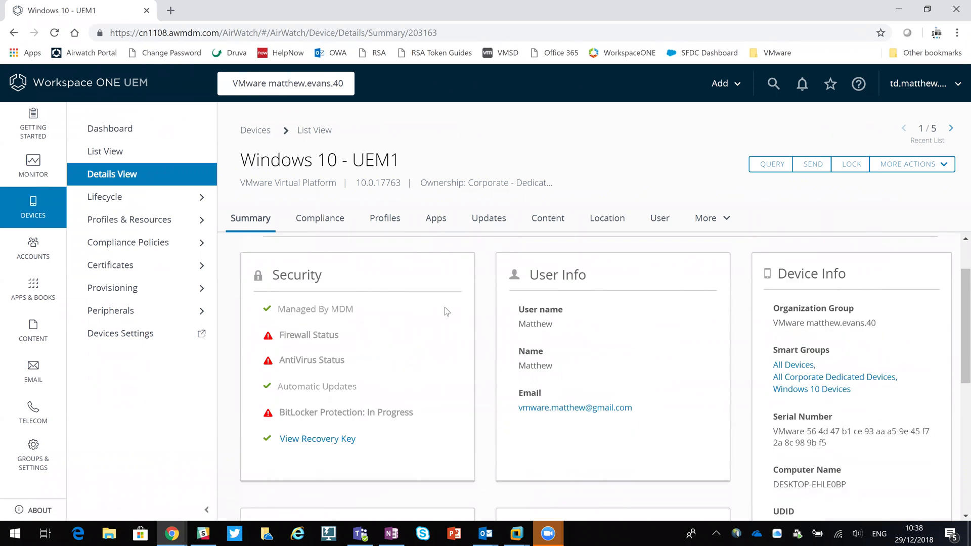